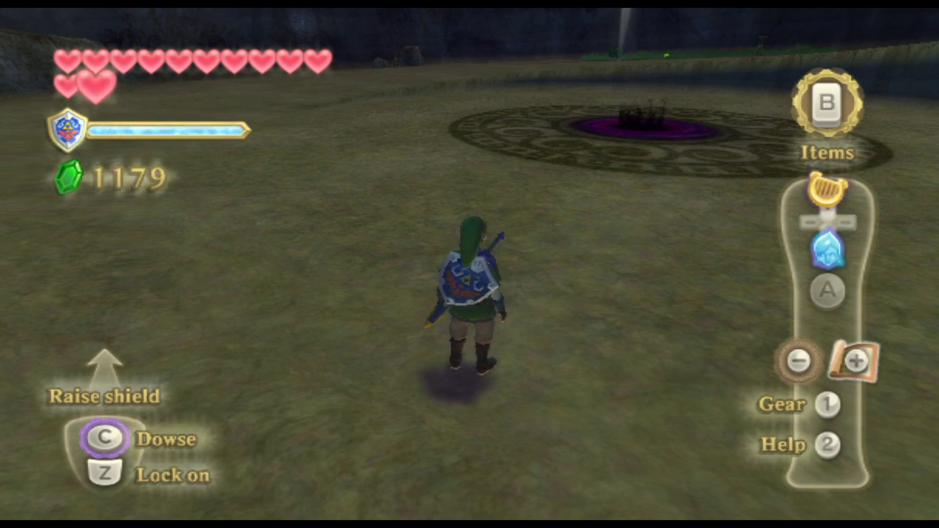
# - Equip the bow from the item wheel and test raising it and putting it away
pyautogui.press('b')
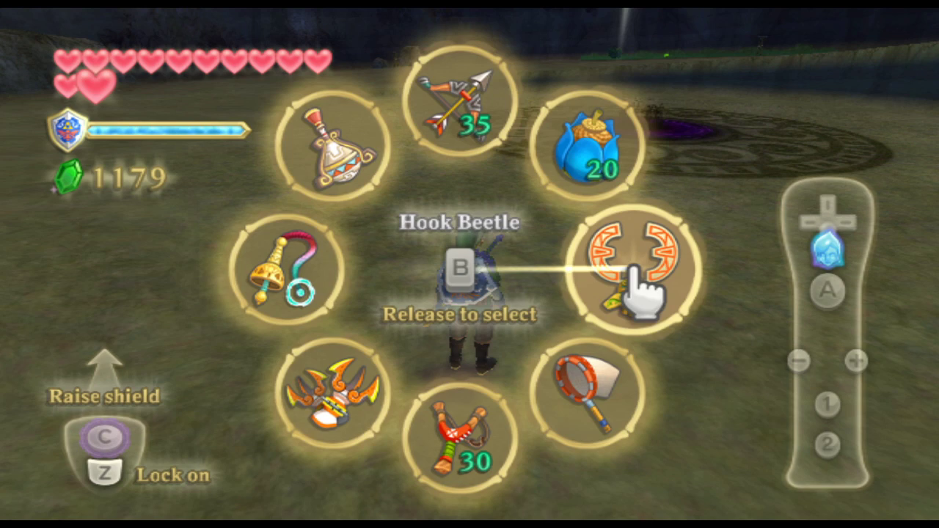
pyautogui.click(637, 281)
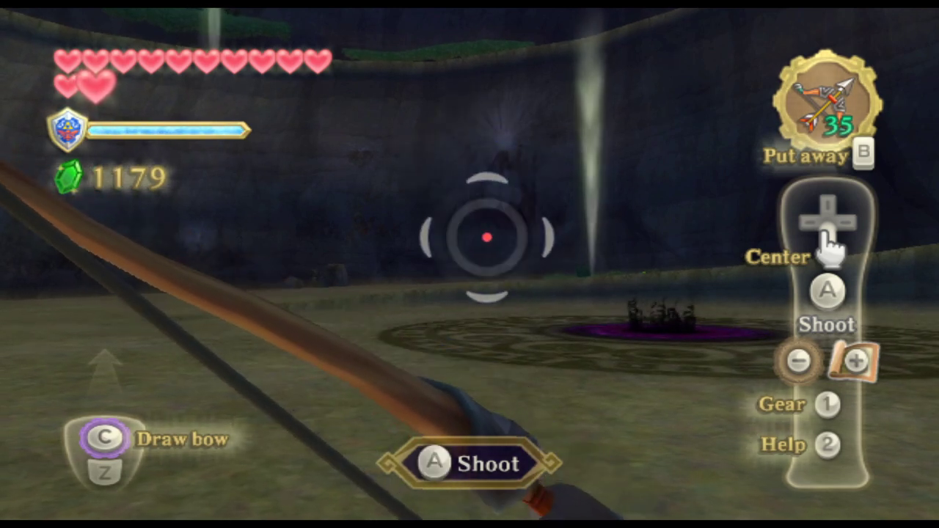
pyautogui.press('b')
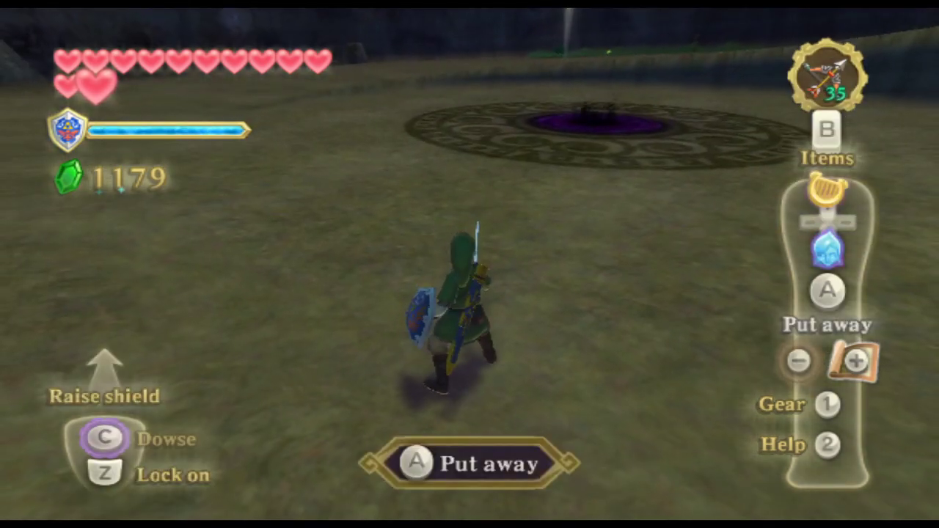
pyautogui.press('b')
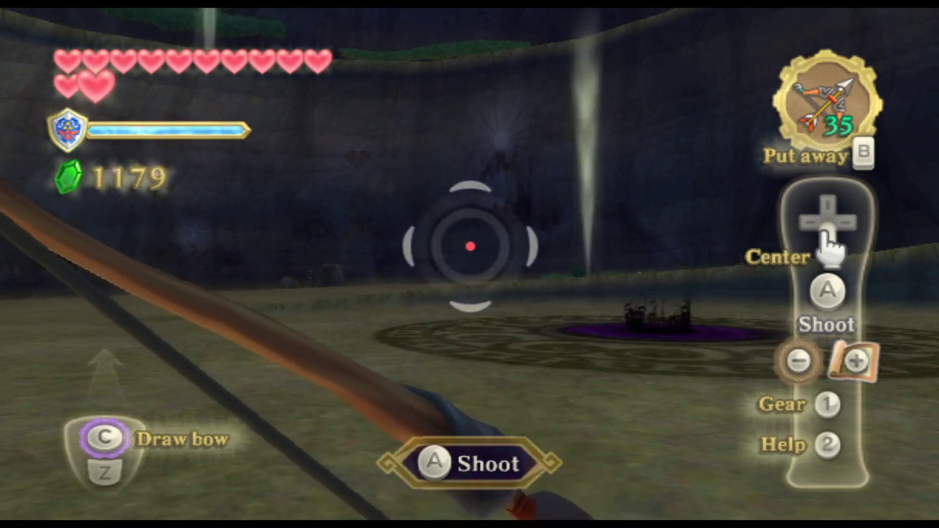
pyautogui.press('b')
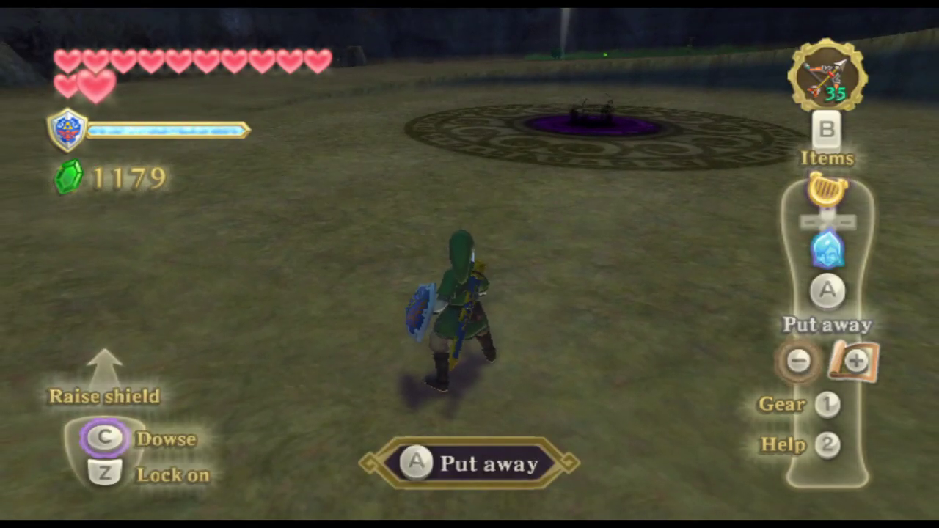
# - Test the lock-on stance and look around the area in first-person view
pyautogui.press('z')
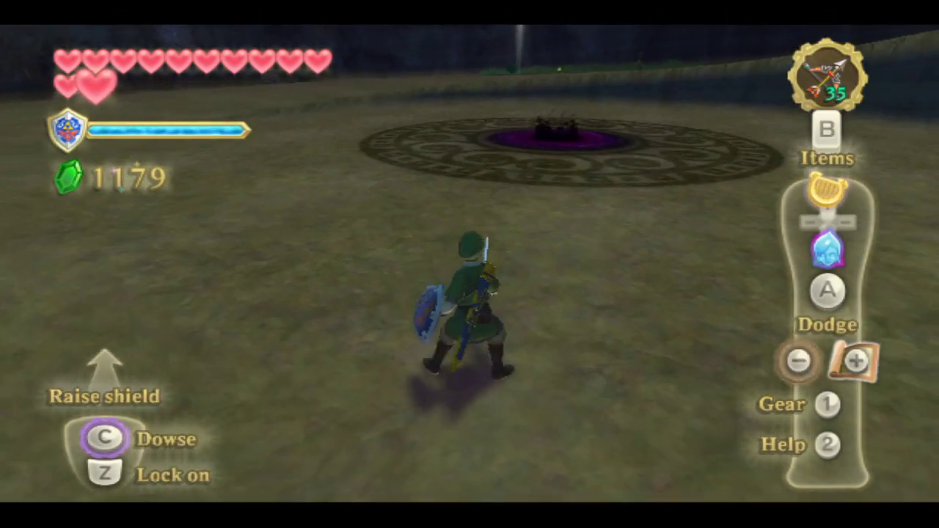
pyautogui.press('Up')
pyautogui.press('Up')
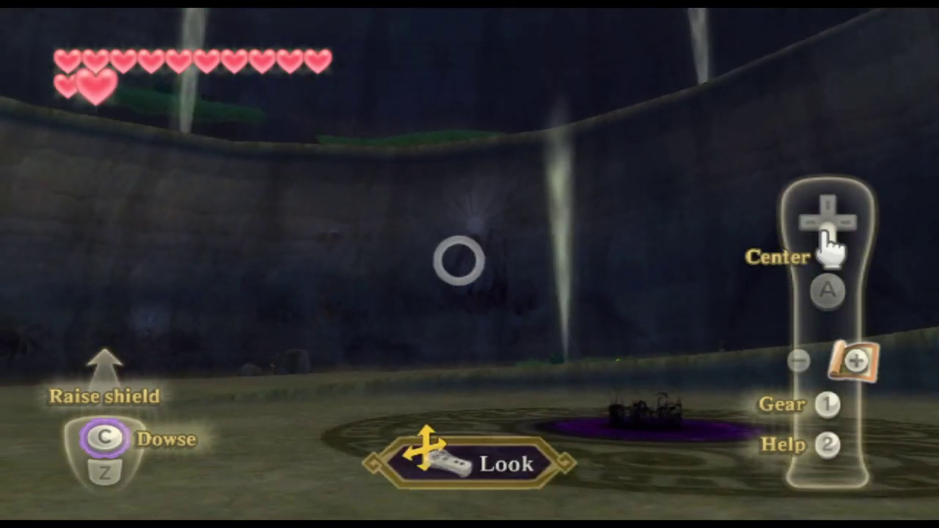
pyautogui.press('c')
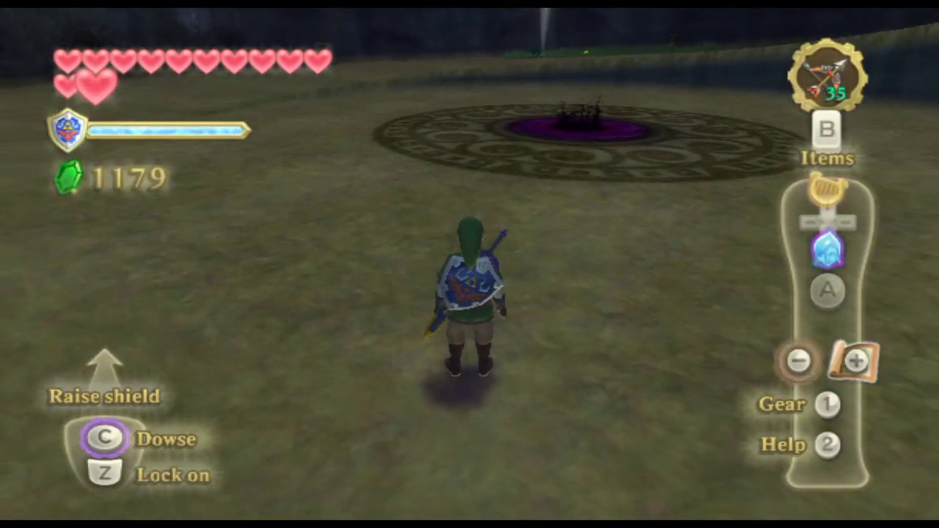
# - Test aiming the drawn bow at the distant wall, and put the bow and sword away
pyautogui.press('b')
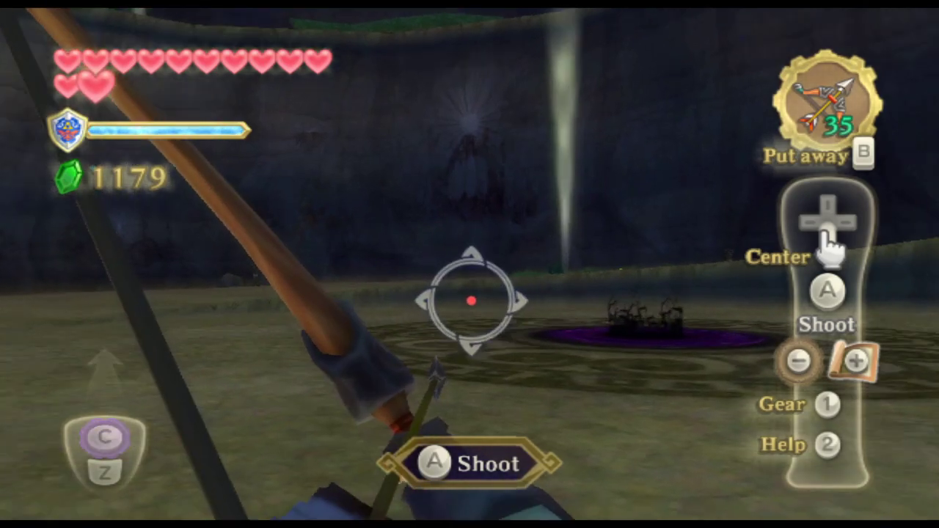
pyautogui.press('b')
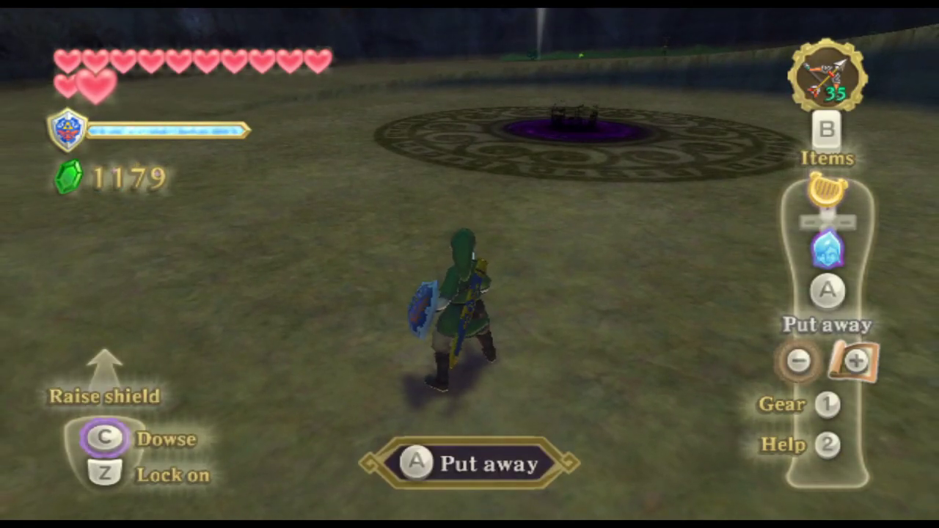
pyautogui.press('b')
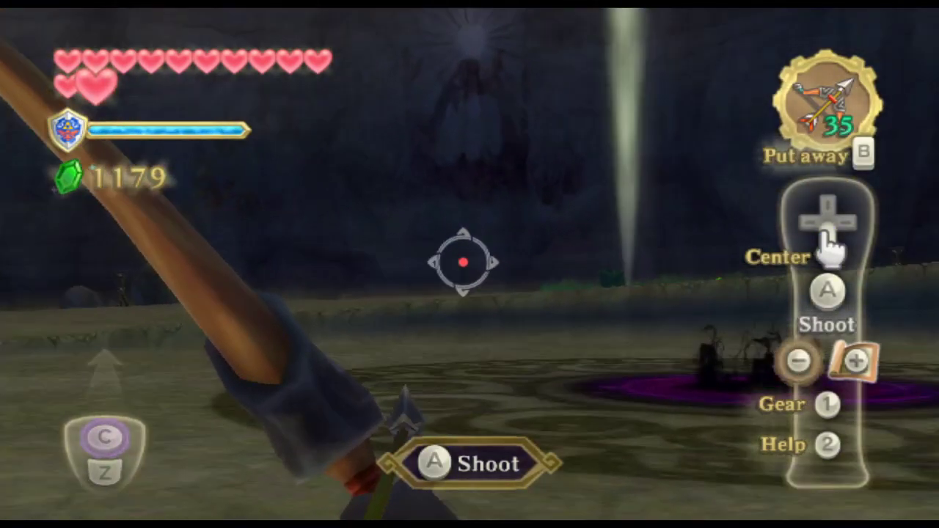
pyautogui.press('a')
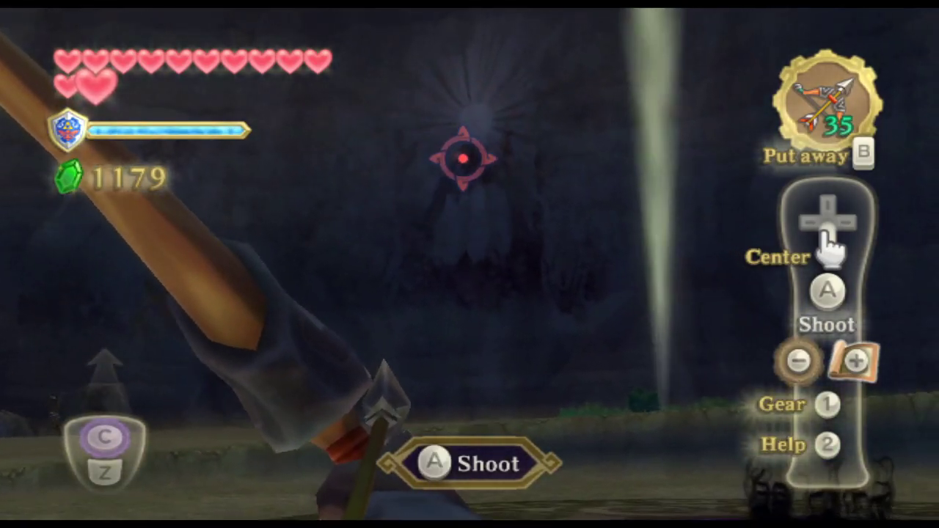
pyautogui.press('b')
pyautogui.press('a')
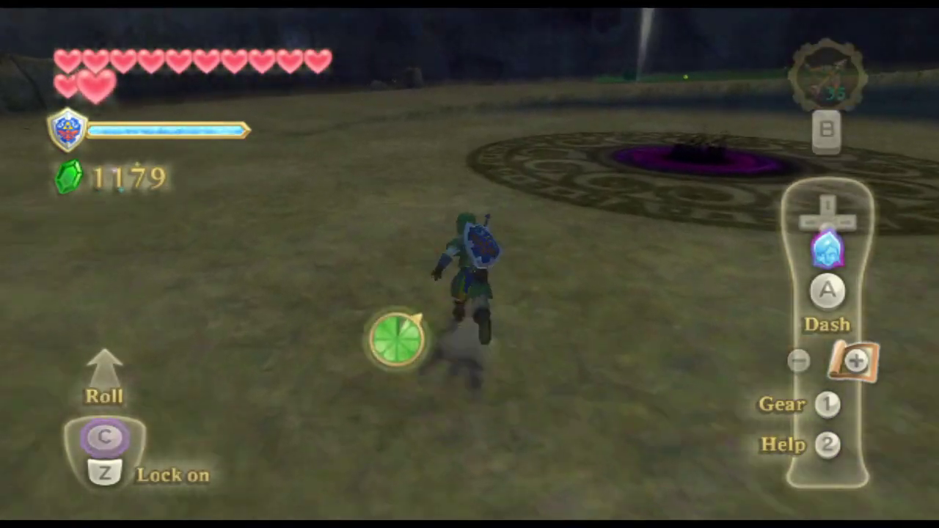
# - Run across the field and recenter the camera behind the character
pyautogui.press('z')
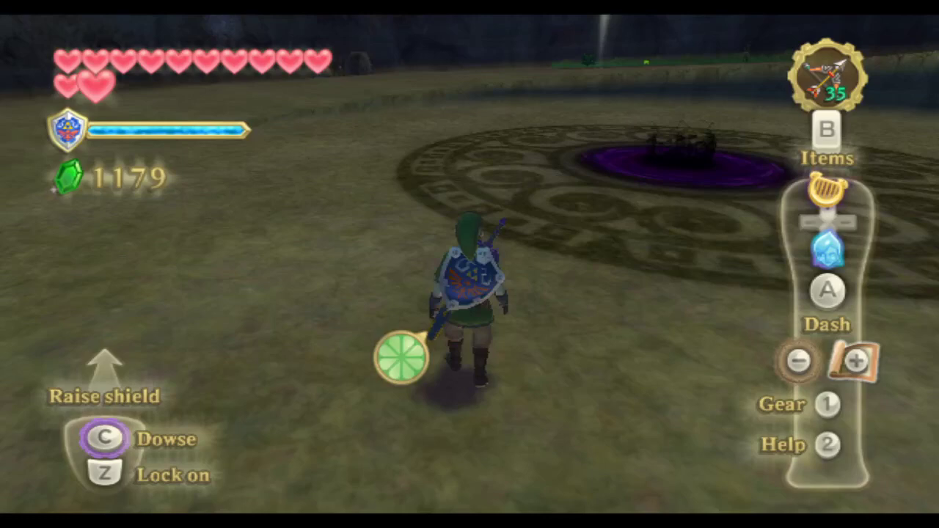
pyautogui.press('z')
pyautogui.press('z')
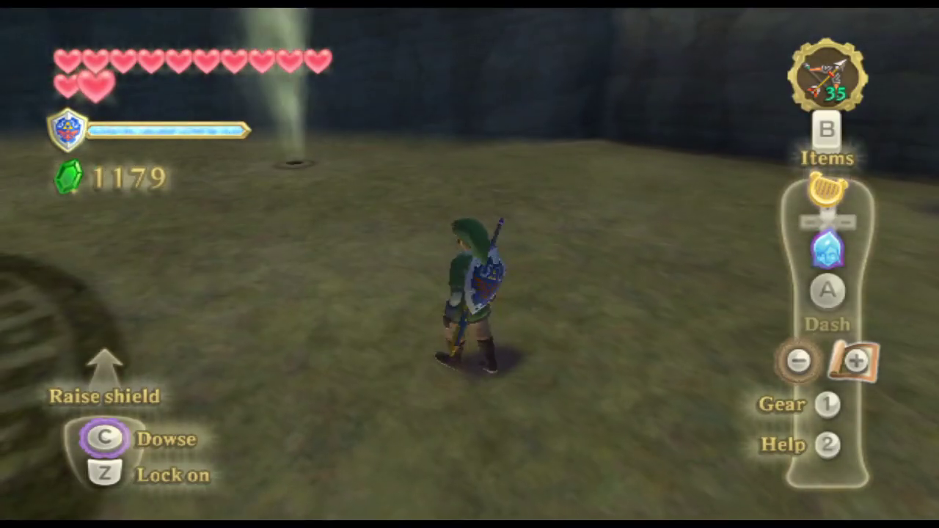
pyautogui.press('z')
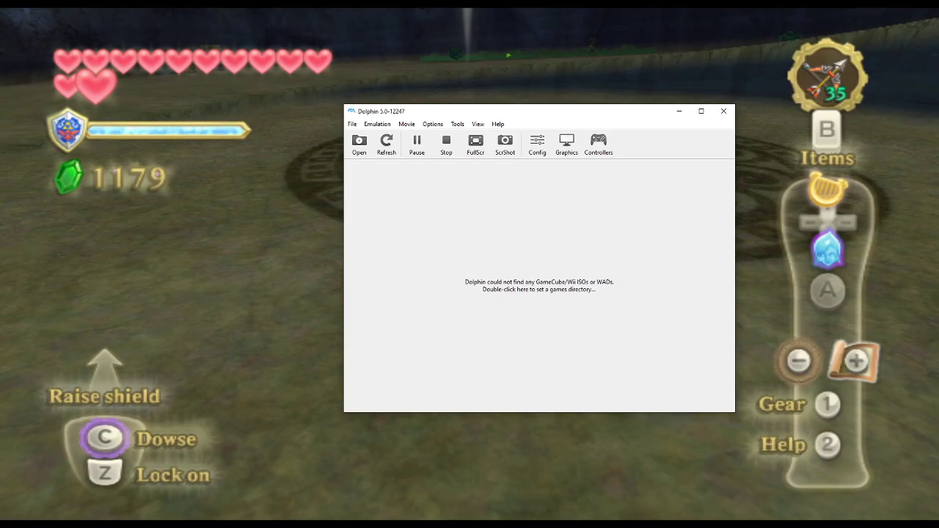
# - Set Wii Remote 1 to Emulated Wii Remote in the controller settings and open its configuration
pyautogui.moveTo(495, 111); pyautogui.dragTo(543, 90)
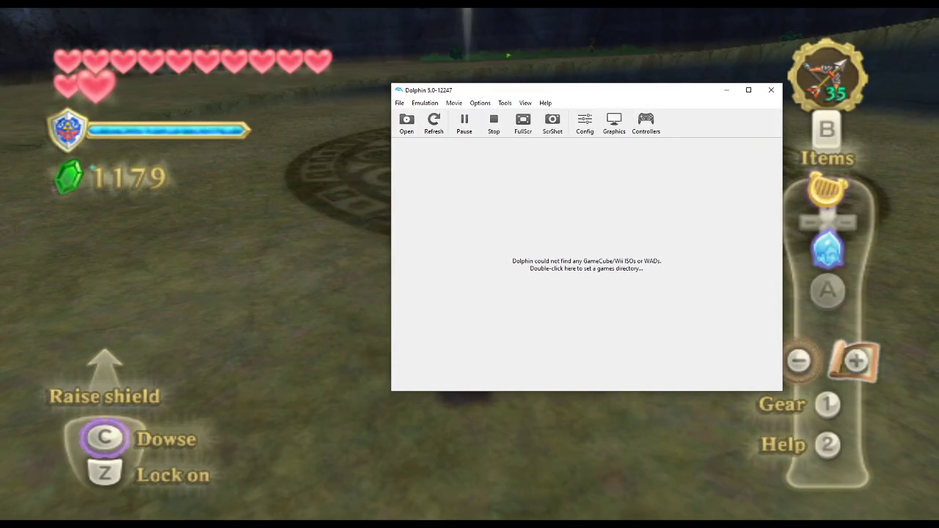
pyautogui.click(480, 102)
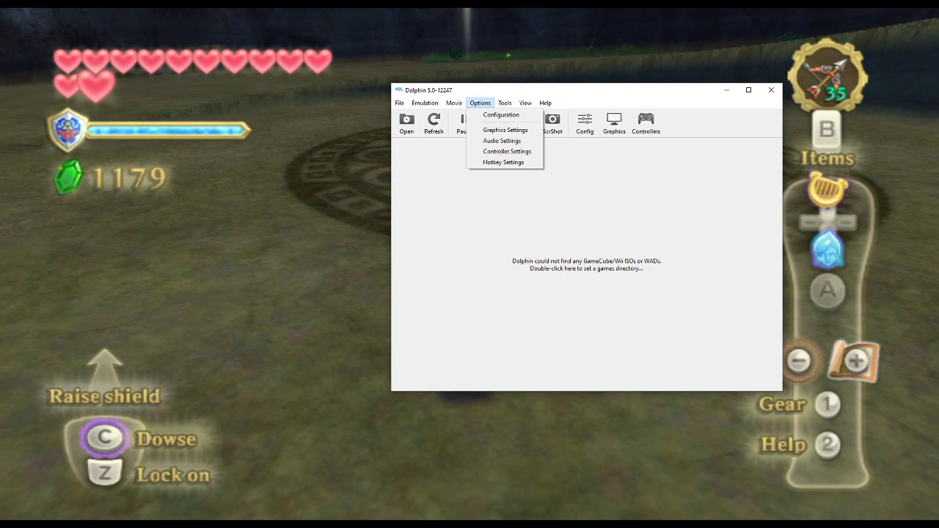
pyautogui.click(507, 151)
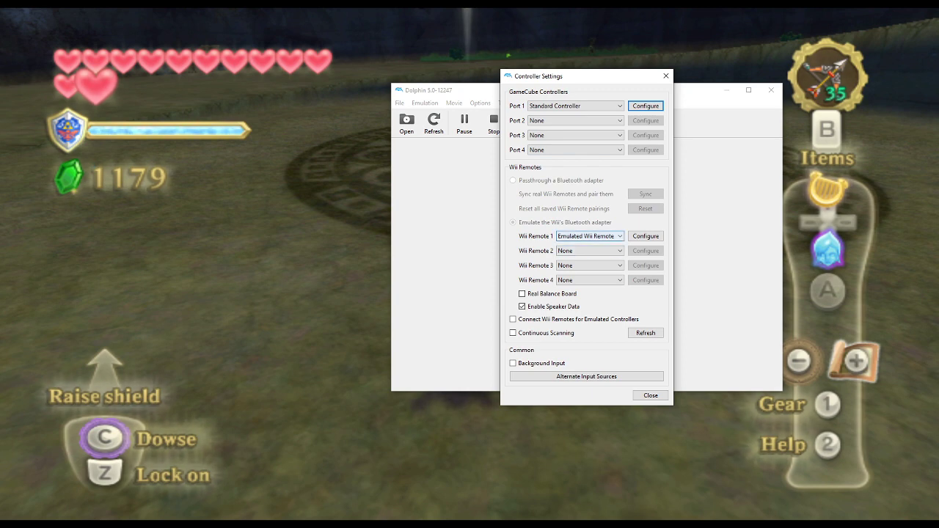
pyautogui.click(590, 236)
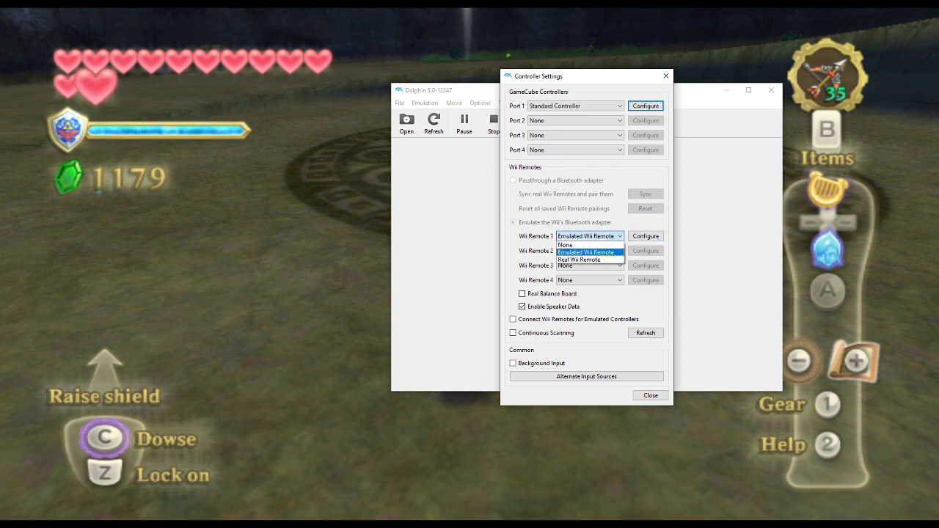
pyautogui.click(589, 252)
pyautogui.click(645, 236)
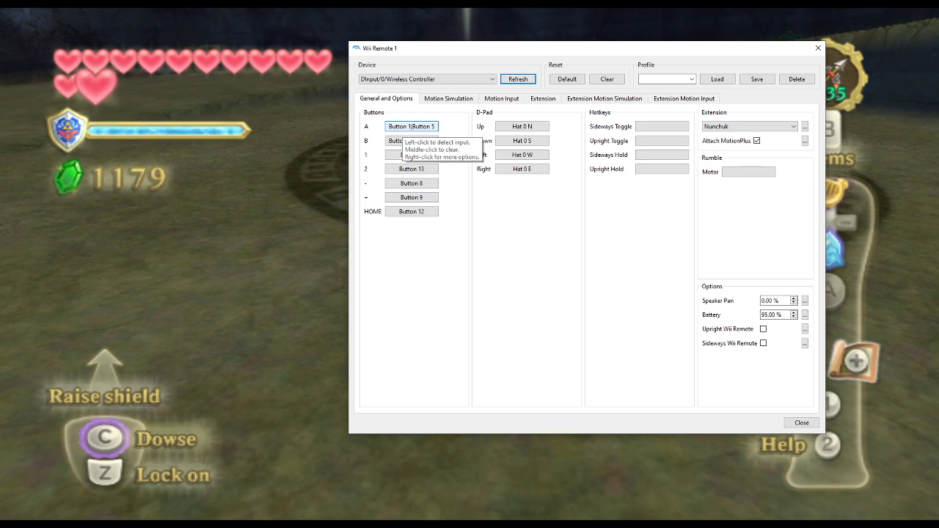
# - Examine the input expressions mapped to the Wii Remote's A and 1 buttons
pyautogui.rightClick(411, 127)
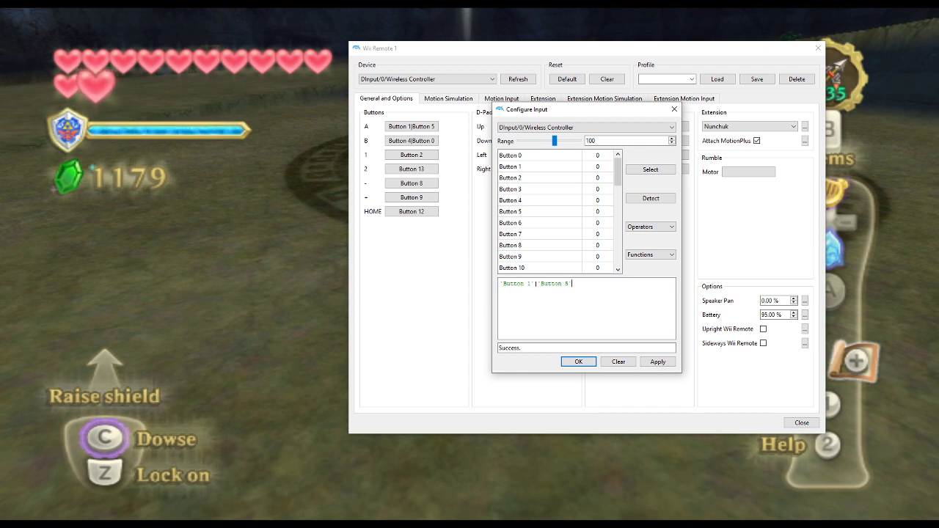
pyautogui.moveTo(538, 284); pyautogui.dragTo(571, 285)
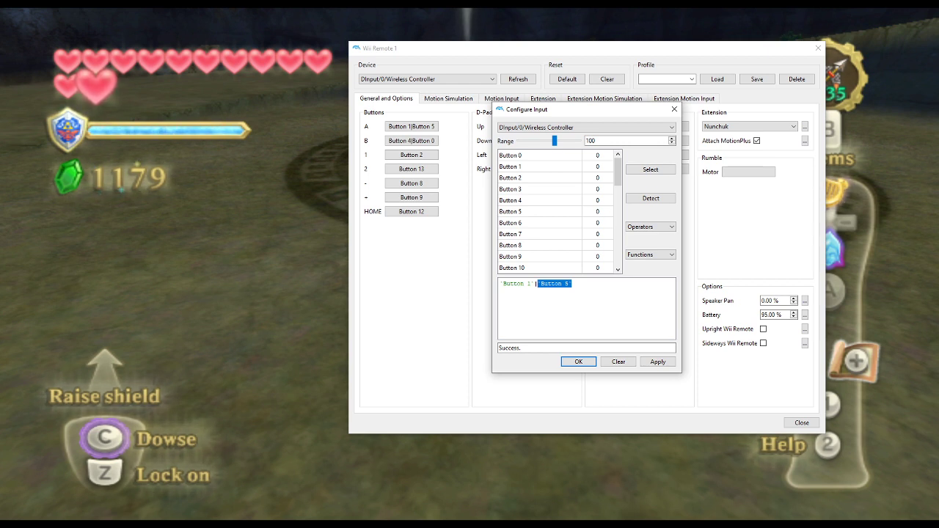
pyautogui.click(571, 283)
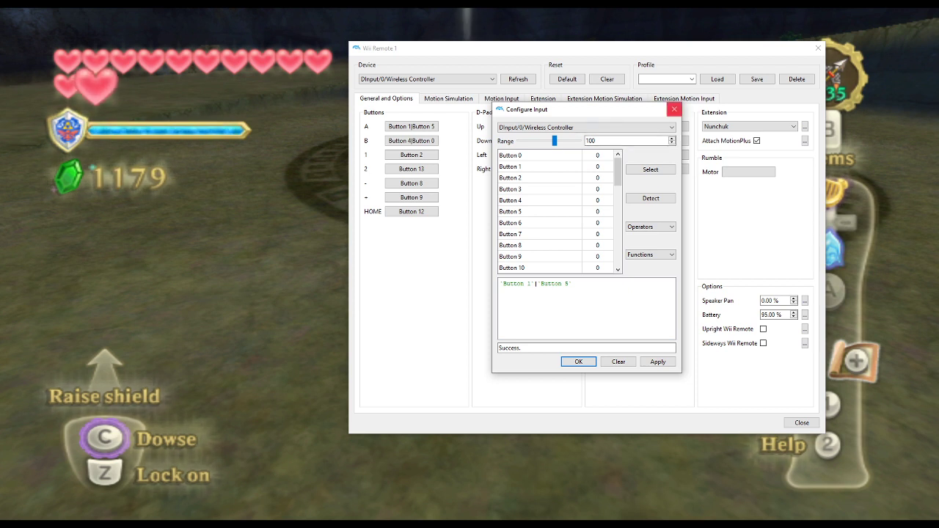
pyautogui.click(675, 110)
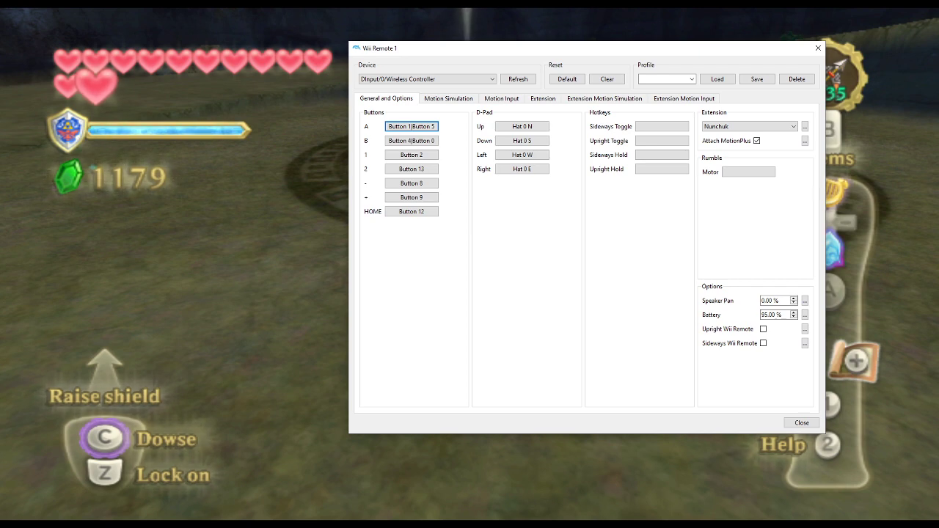
pyautogui.rightClick(412, 155)
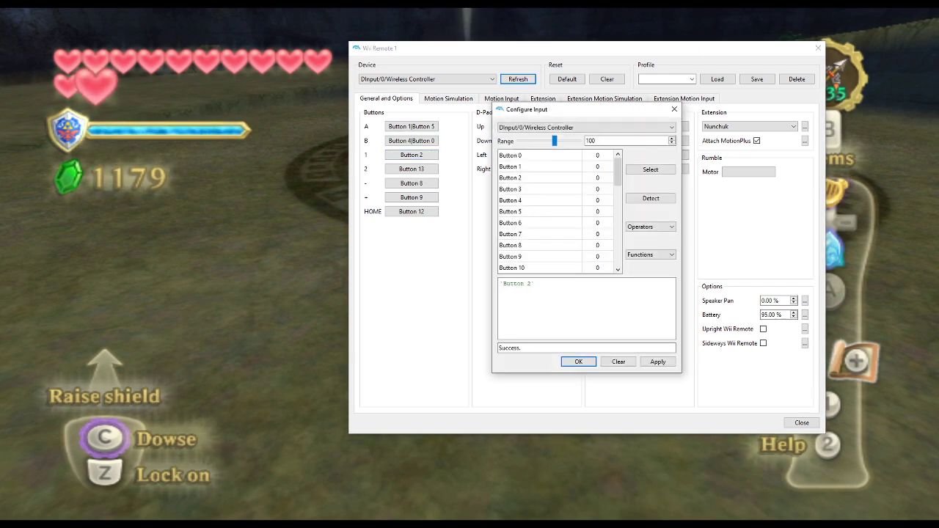
pyautogui.click(674, 109)
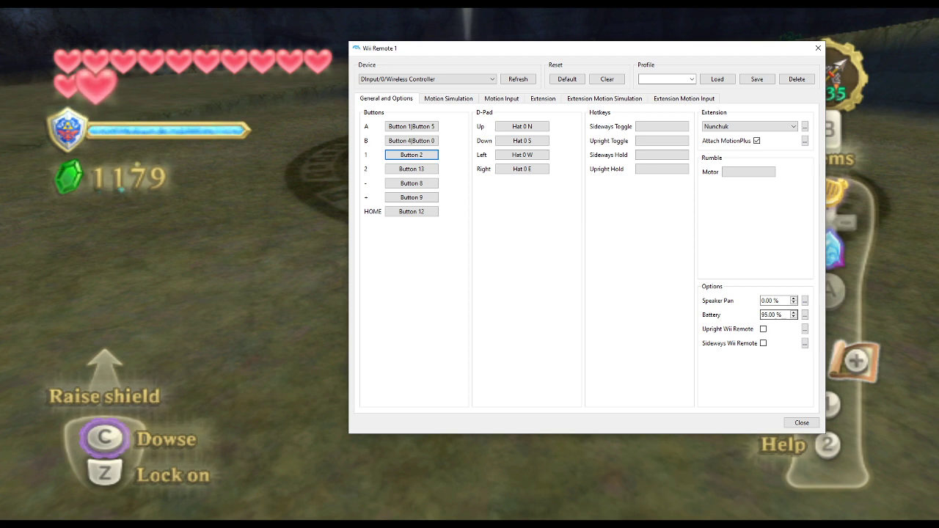
# - Show the Wii Remote's motion simulation settings and enlarge the window to fill most of the screen
pyautogui.click(448, 98)
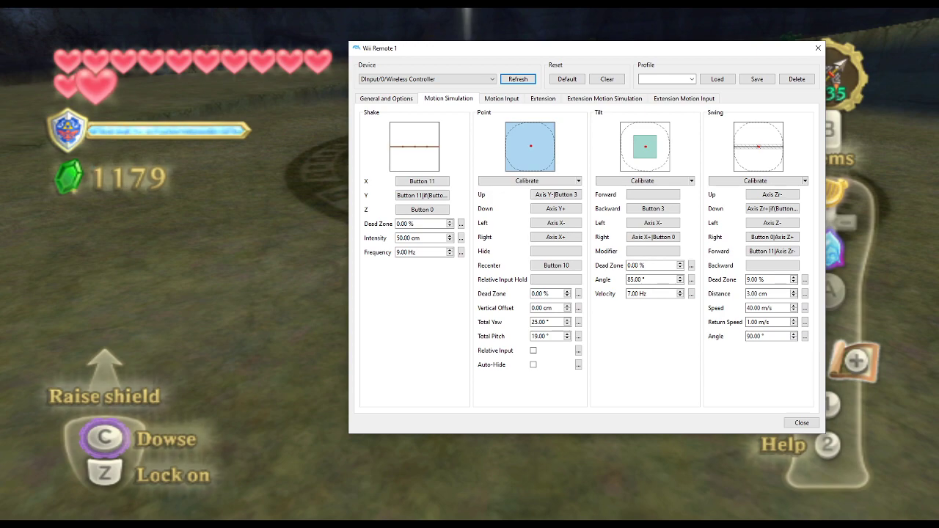
pyautogui.moveTo(470, 54); pyautogui.dragTo(160, 37)
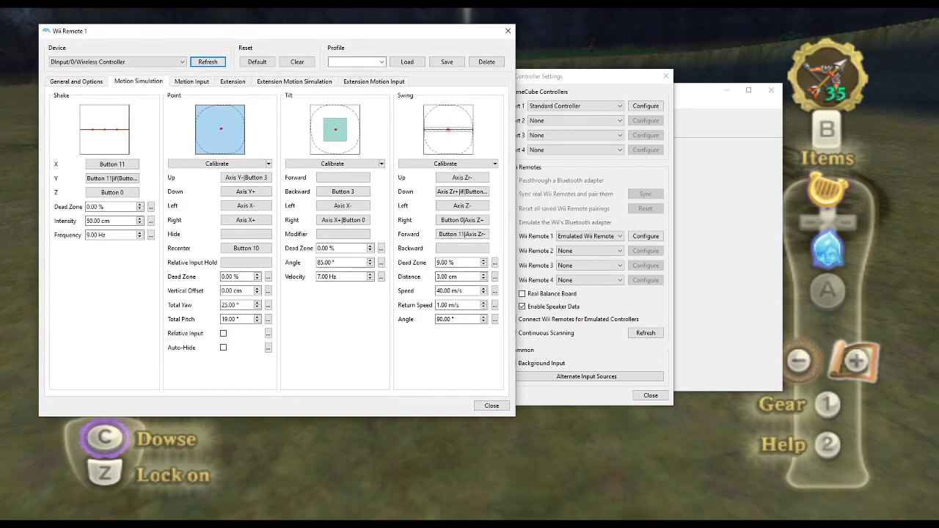
pyautogui.moveTo(515, 416); pyautogui.dragTo(919, 505)
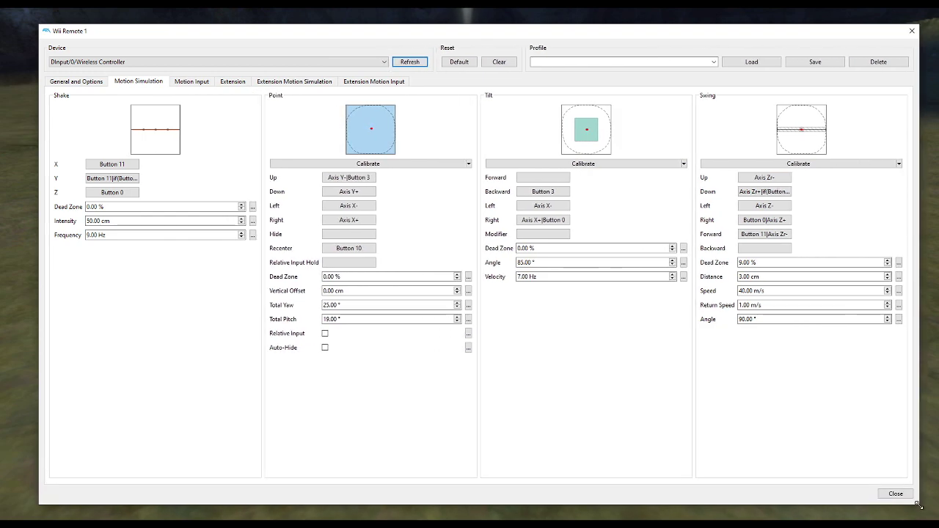
pyautogui.click(100, 82)
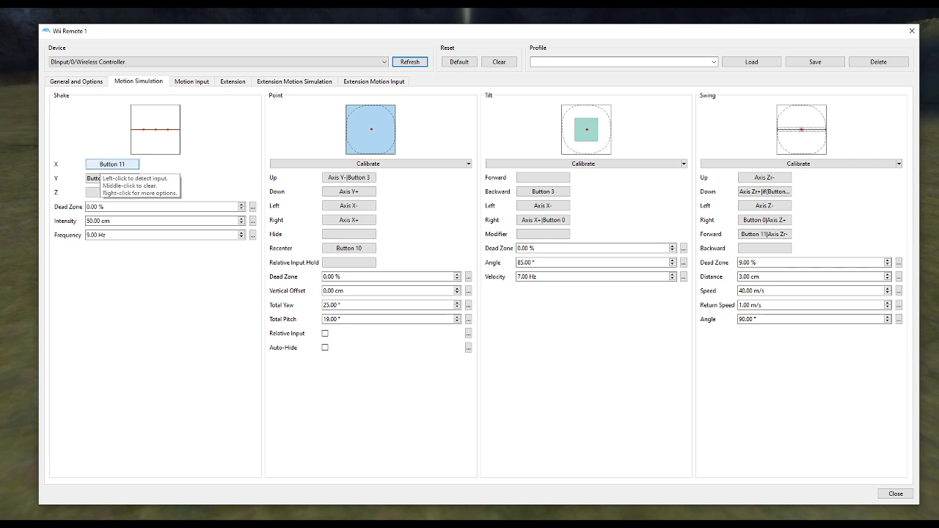
# - Examine the input expressions mapped to Shake X, Tilt Backward and Point Up in the motion simulation settings
pyautogui.rightClick(99, 163)
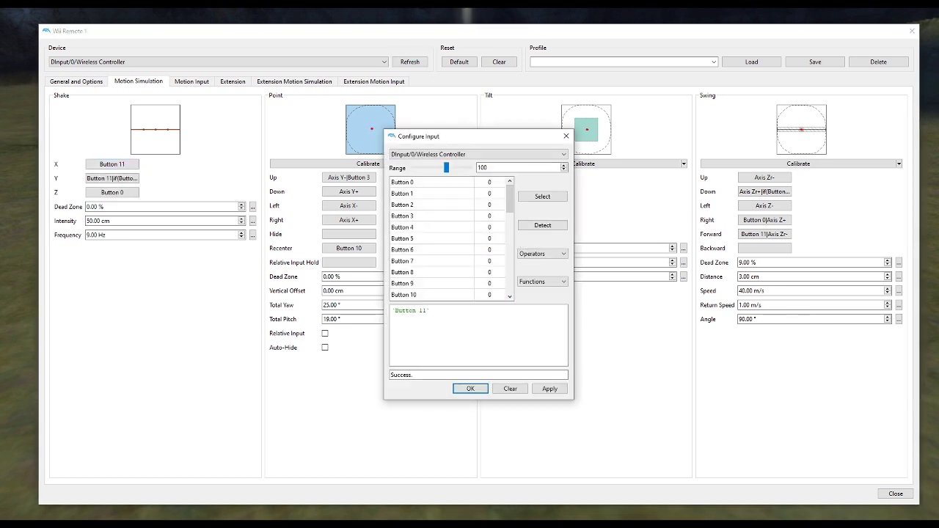
pyautogui.moveTo(510, 198); pyautogui.dragTo(510, 216)
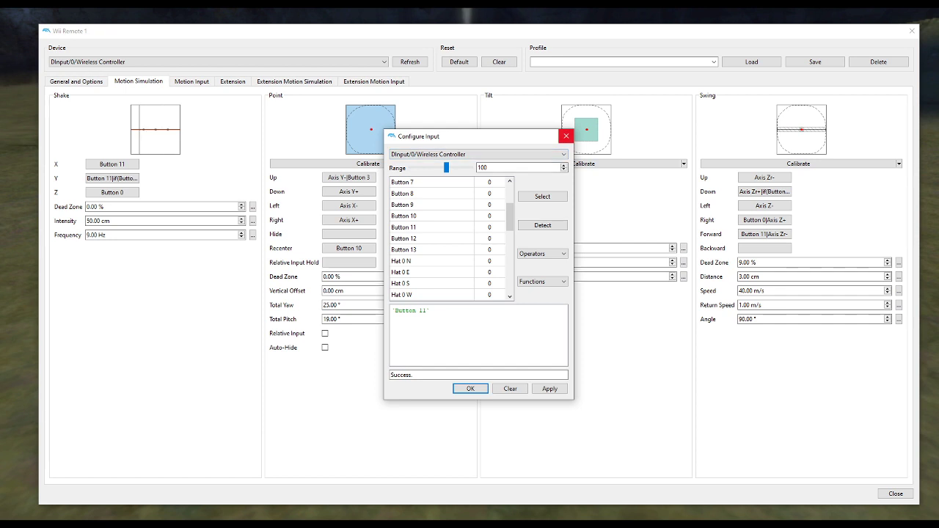
pyautogui.click(566, 136)
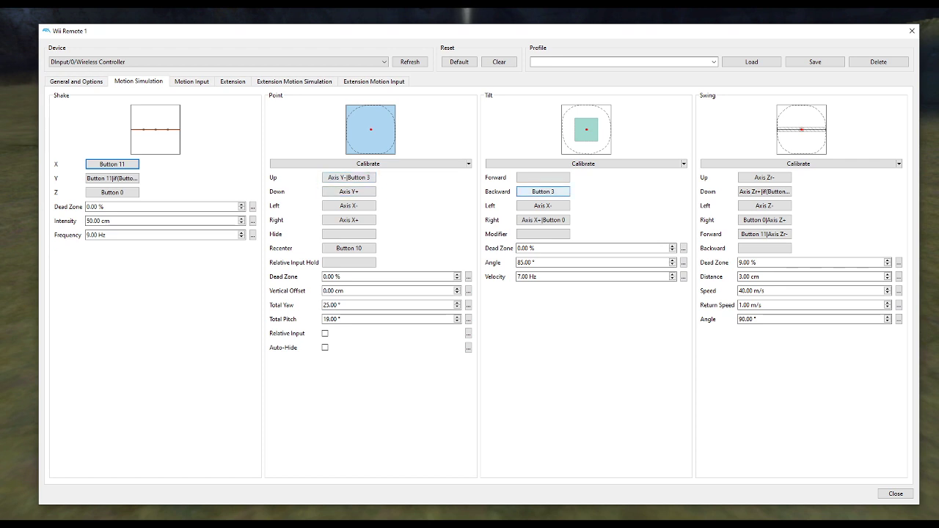
pyautogui.rightClick(543, 191)
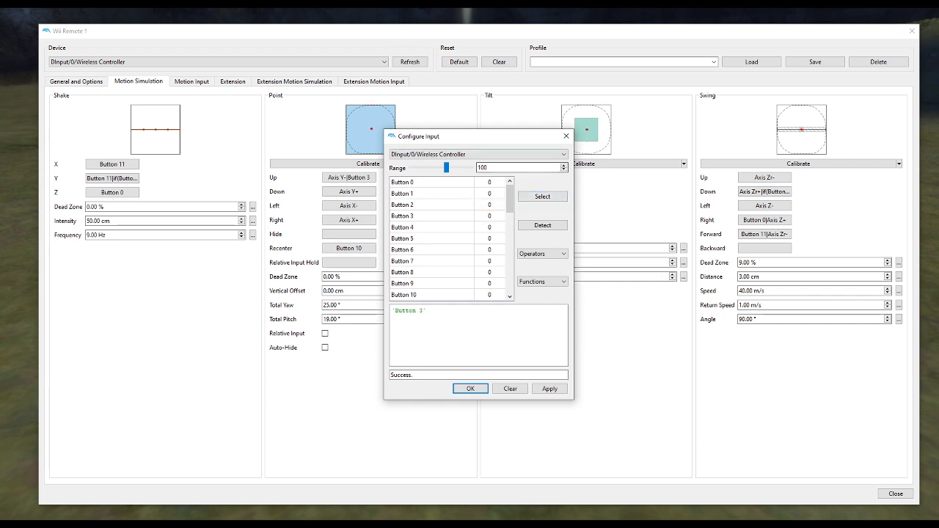
pyautogui.click(565, 136)
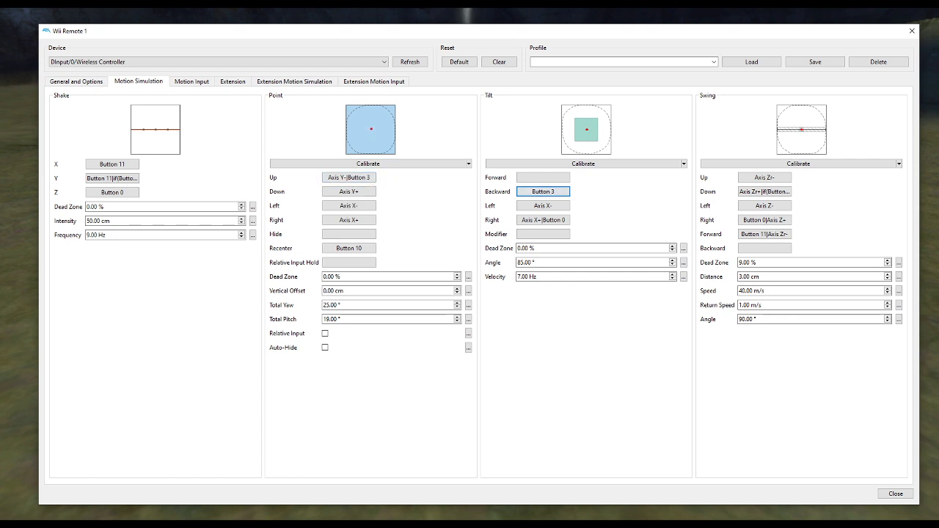
pyautogui.rightClick(334, 180)
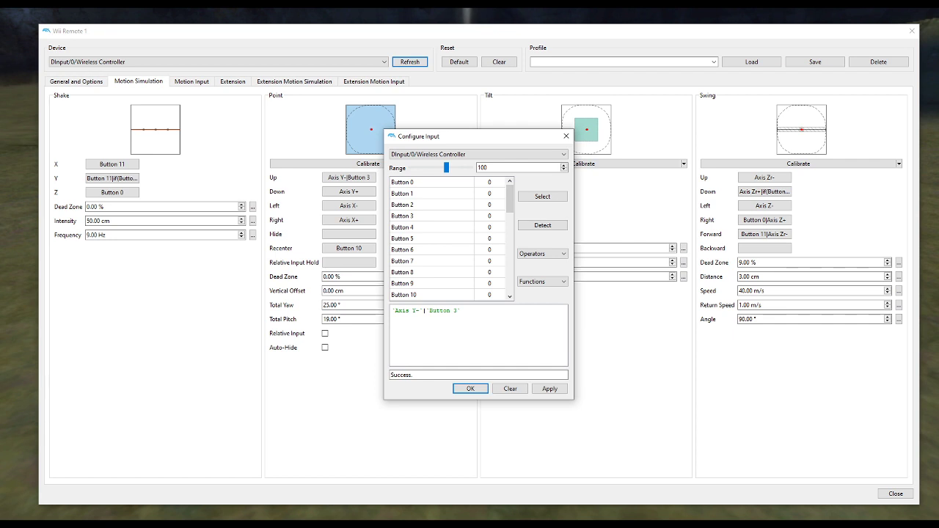
pyautogui.click(566, 136)
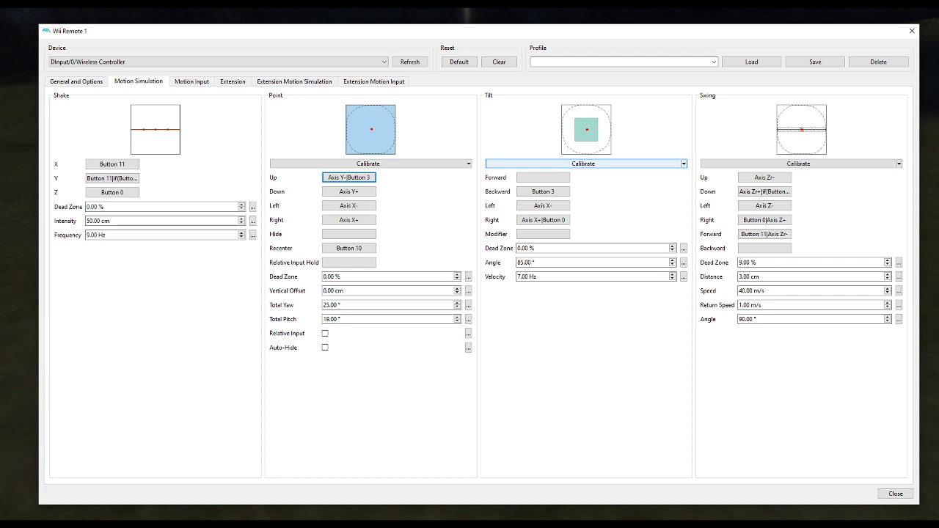
# - Review the Motion Input settings and the Nunchuk's Extension, Extension Motion Simulation and Extension Motion Input mappings
pyautogui.click(191, 81)
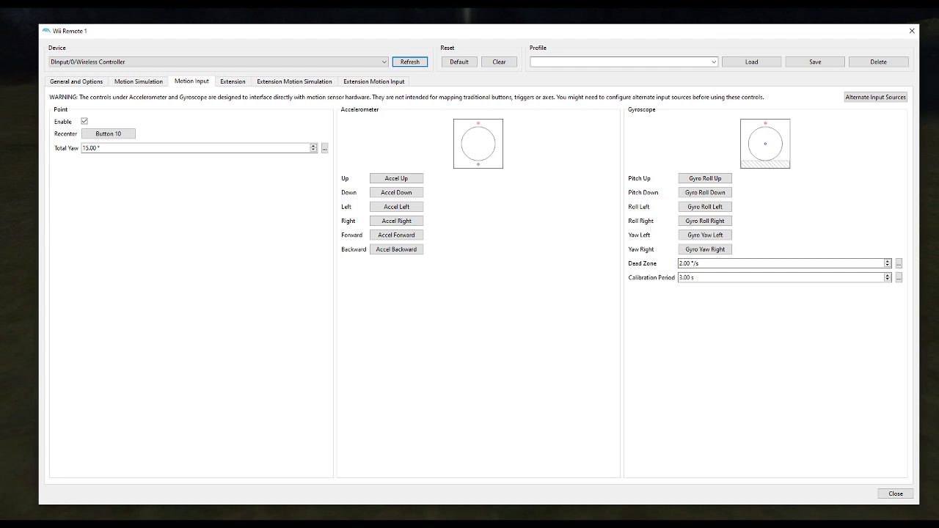
pyautogui.click(232, 81)
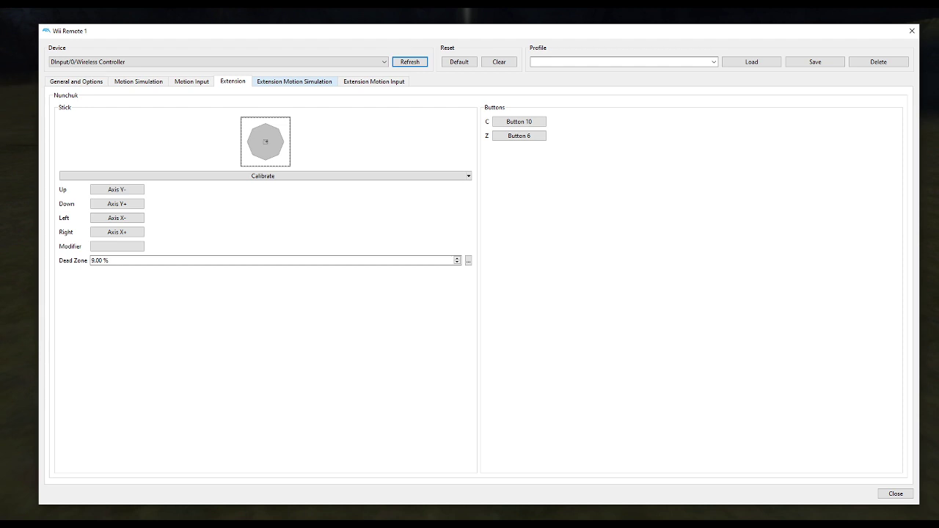
pyautogui.click(294, 82)
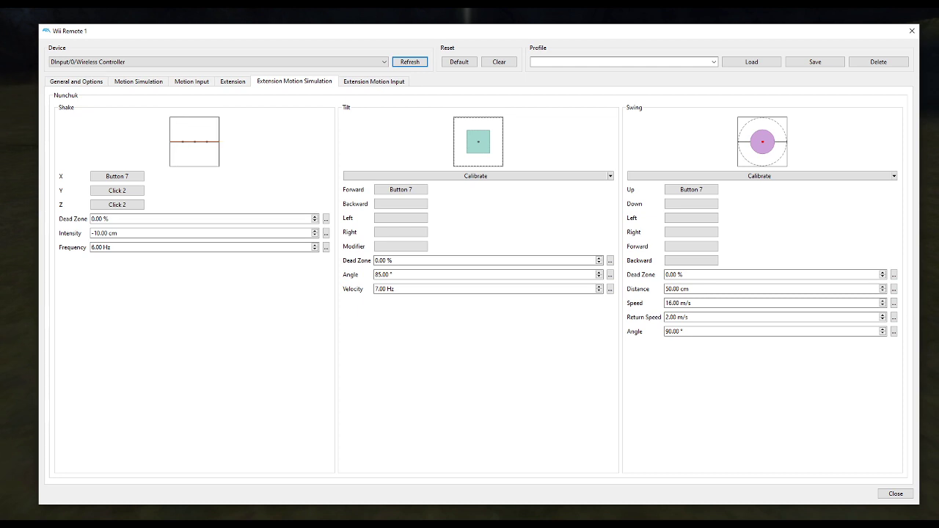
pyautogui.hotkey('ctrl', 'Tab')
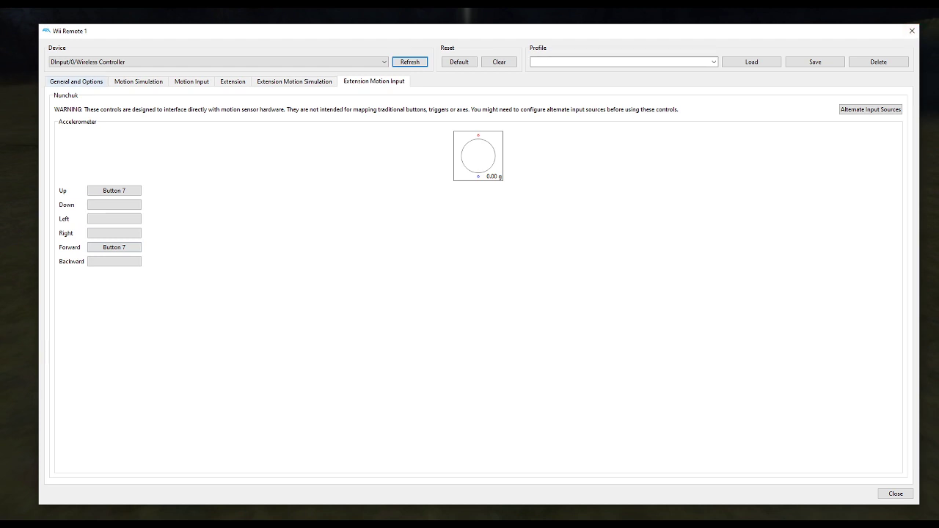
# - Save the Wii Remote configuration to the PS4 profile and close the configuration window
pyautogui.click(713, 62)
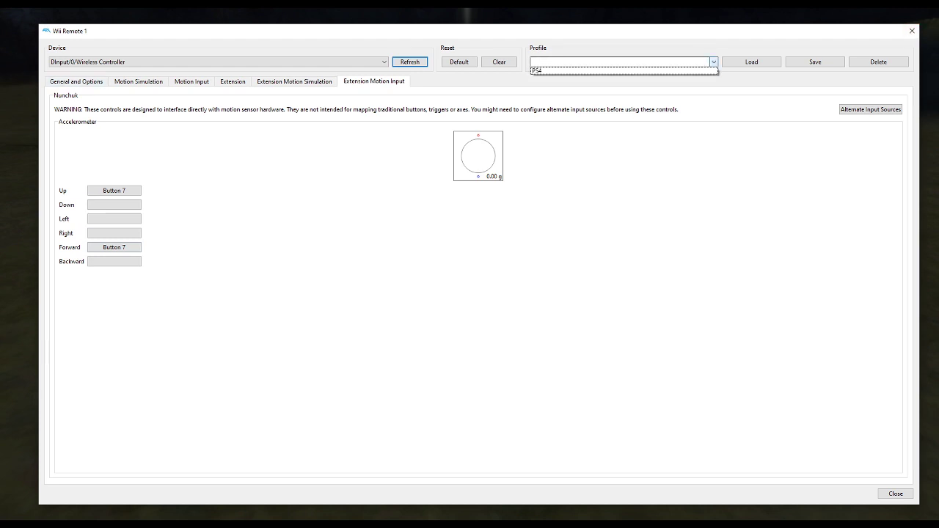
pyautogui.click(543, 70)
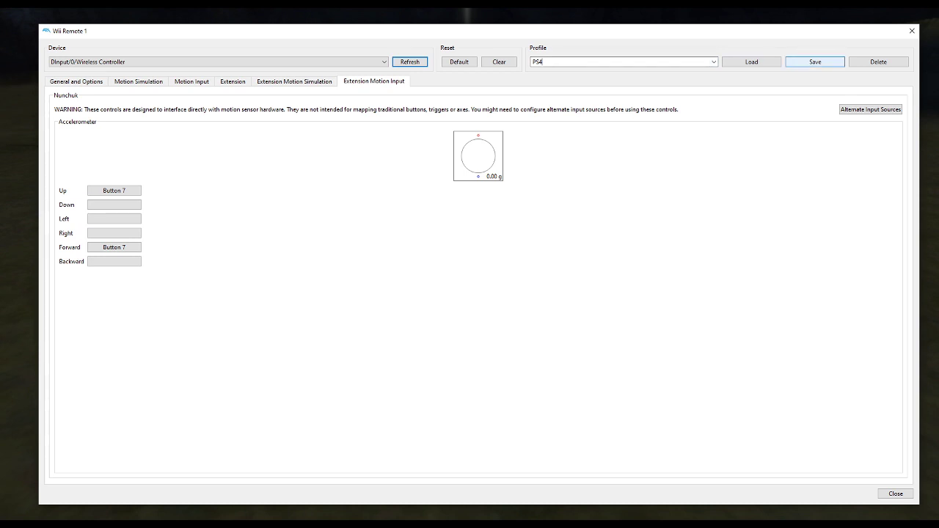
pyautogui.click(815, 62)
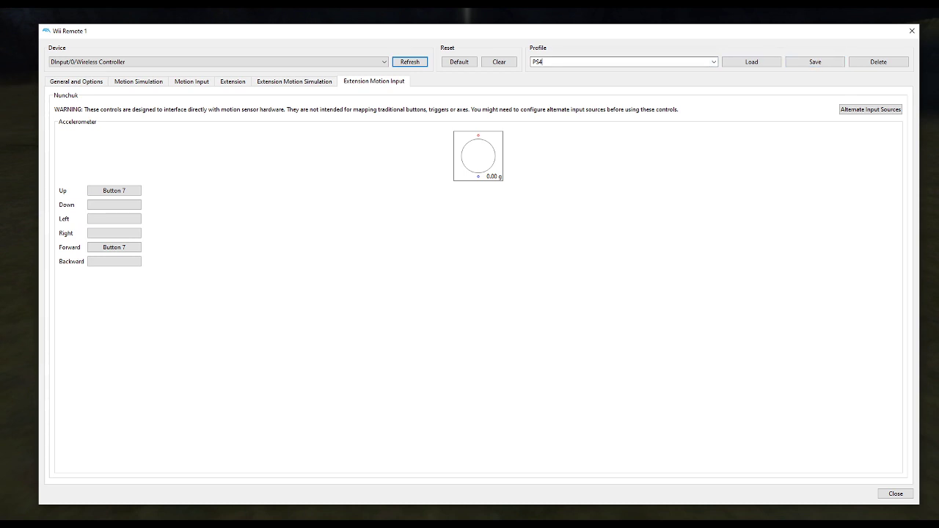
pyautogui.click(912, 31)
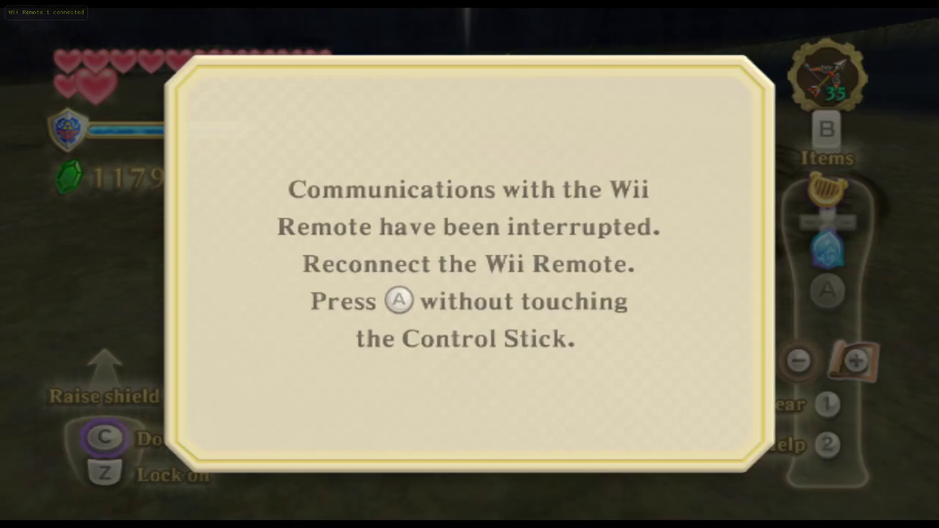
# - Reconnect the Wii Remote in the game and complete the Wii MotionPlus calibration to resume play
pyautogui.press('a')
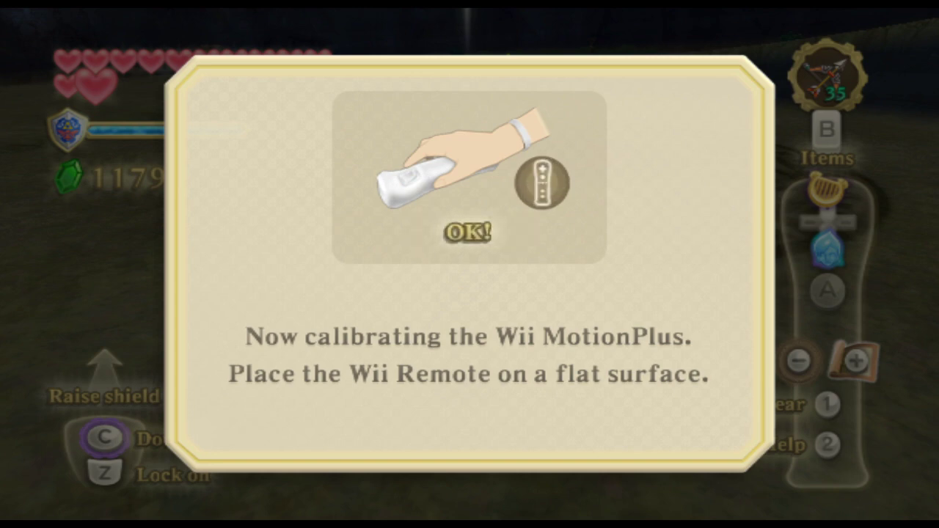
pyautogui.click(521, 159)
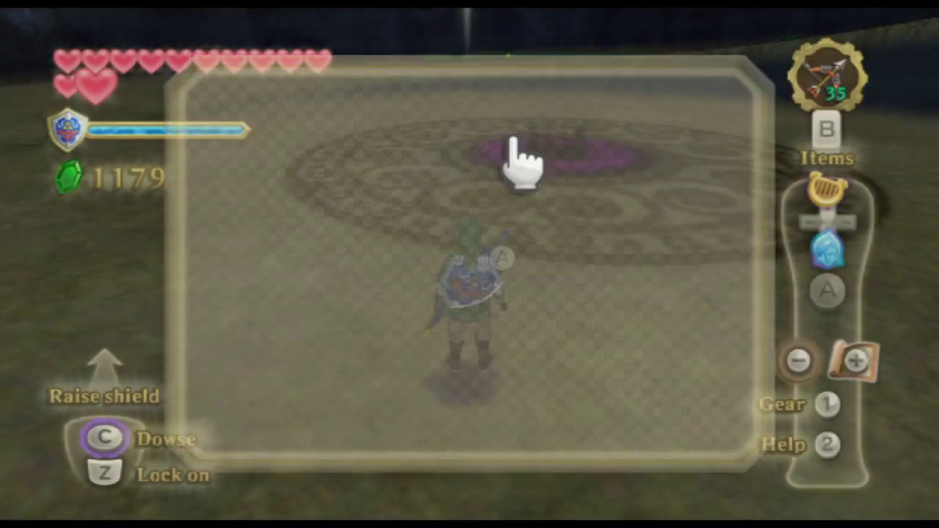
pyautogui.press('a')
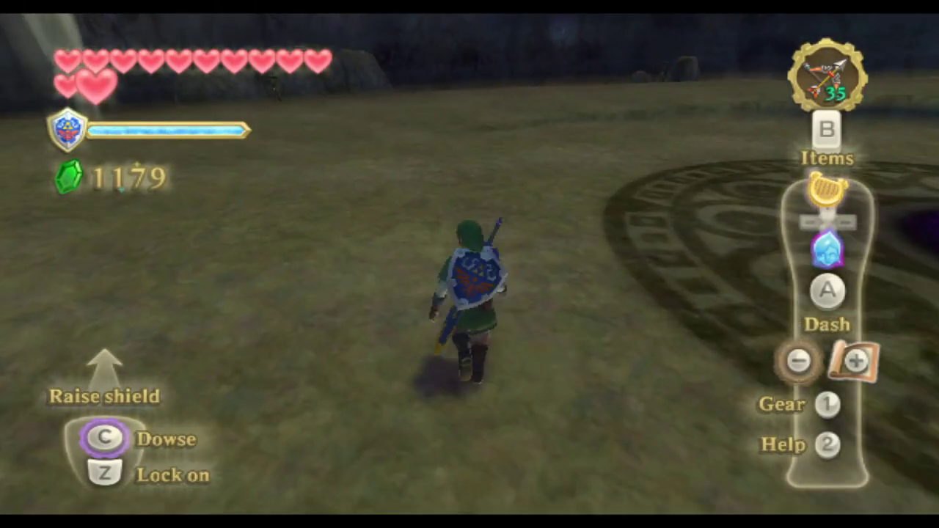
# - Dash around the field in several directions, recentering the camera behind the character
pyautogui.press('a')
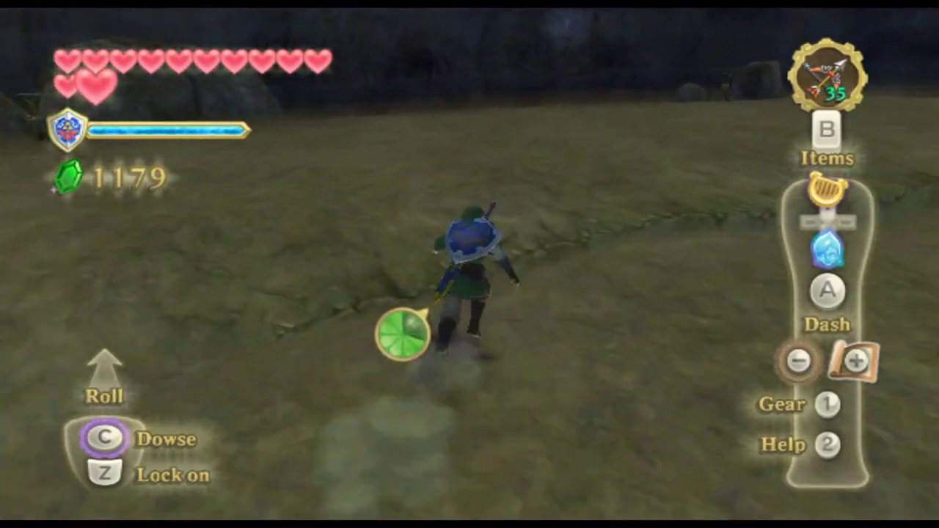
pyautogui.press('z')
pyautogui.press('a')
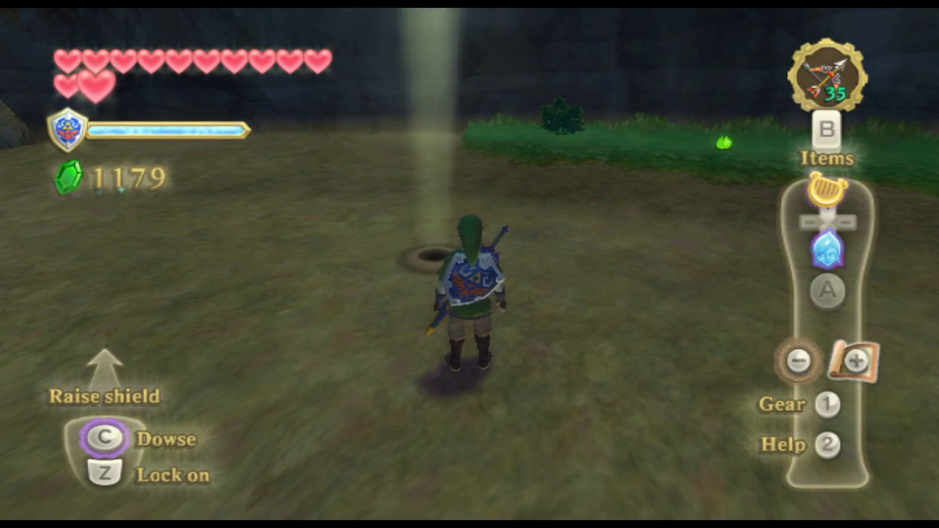
pyautogui.press('a')
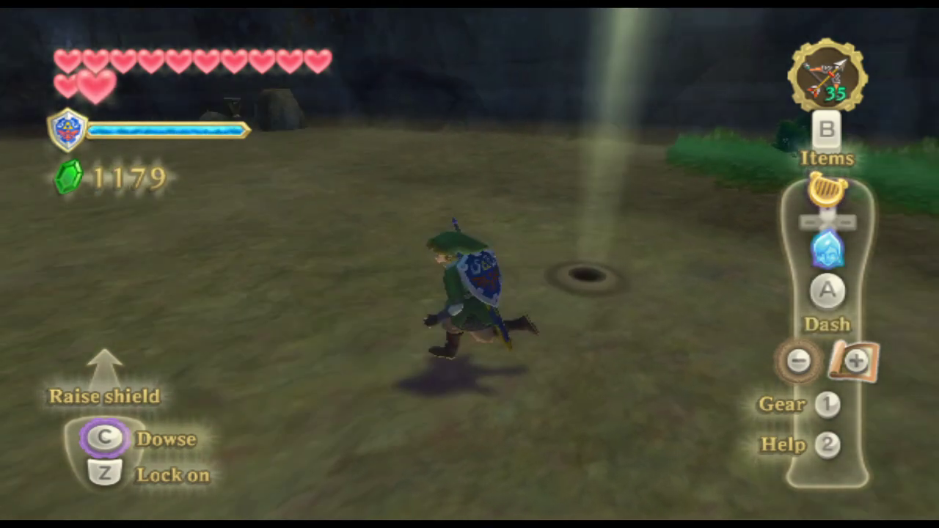
pyautogui.press('shift')
pyautogui.press('w')
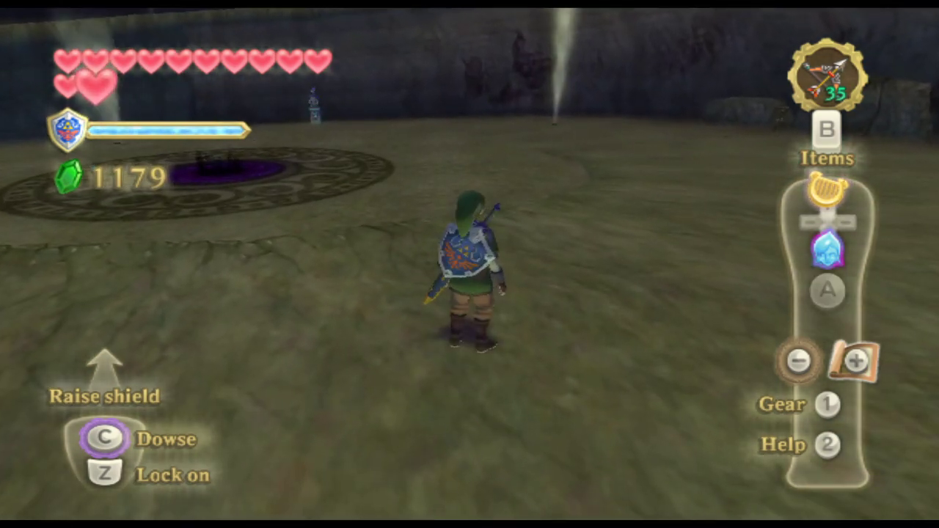
pyautogui.press('d')
pyautogui.press('shift')
pyautogui.press('d')
pyautogui.press('shift')
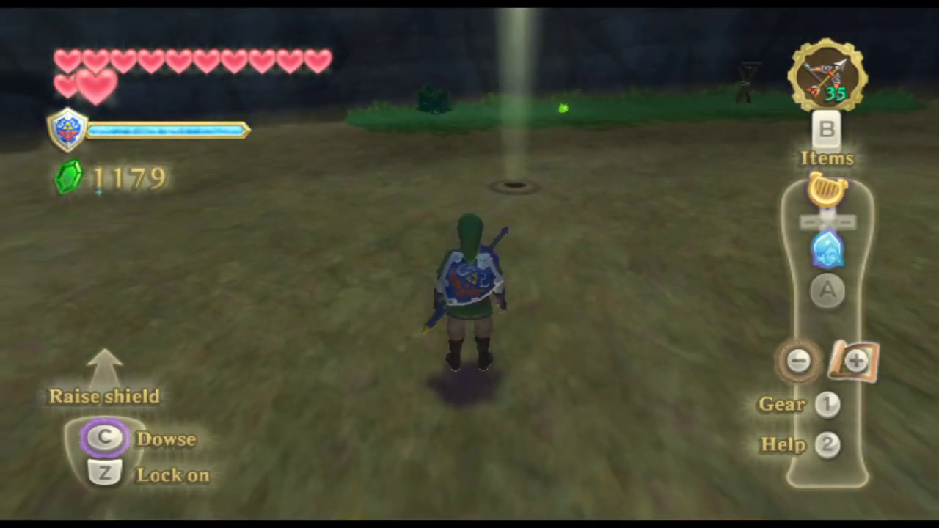